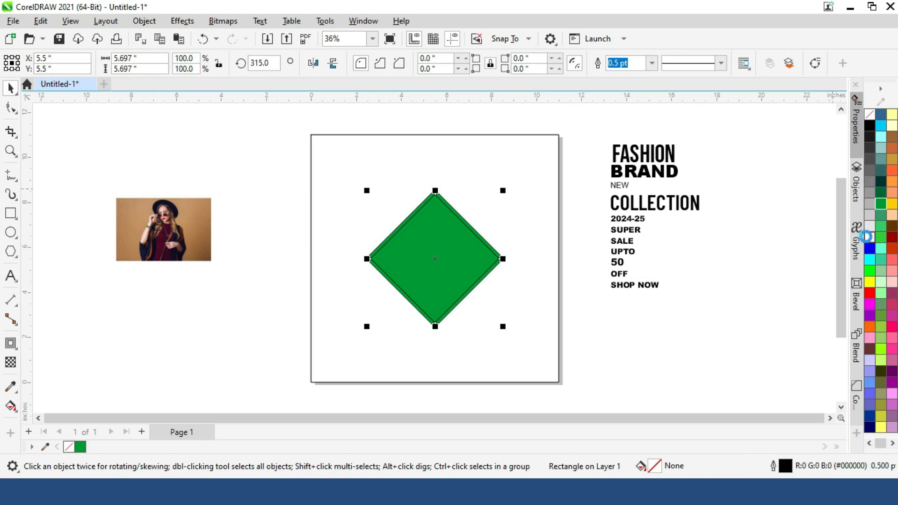
- Draw a closed triangle from the diamond's left corner to the page's top midpoint, about 4.7 in wide and 5.5 in high
drag(263, 169, 539, 364)
scroll(540, 364, up, 2)
scroll(541, 364, down, 2)
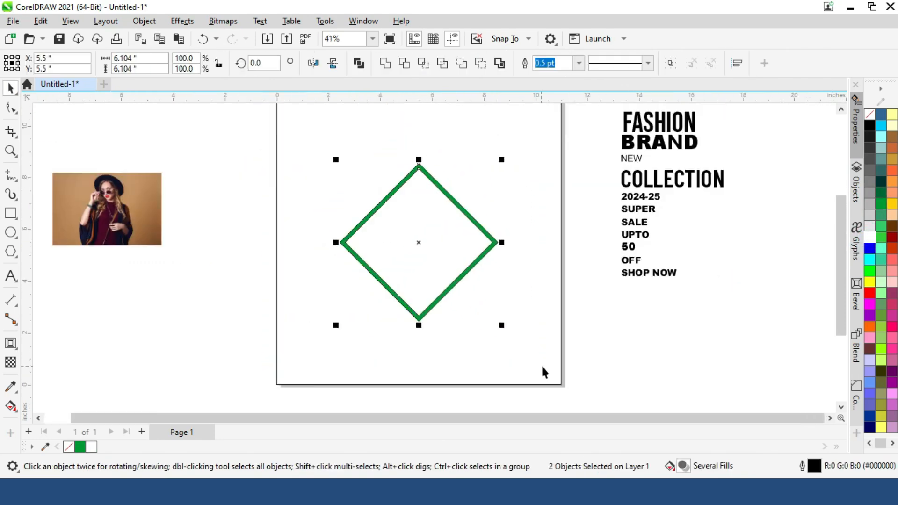
click(11, 178)
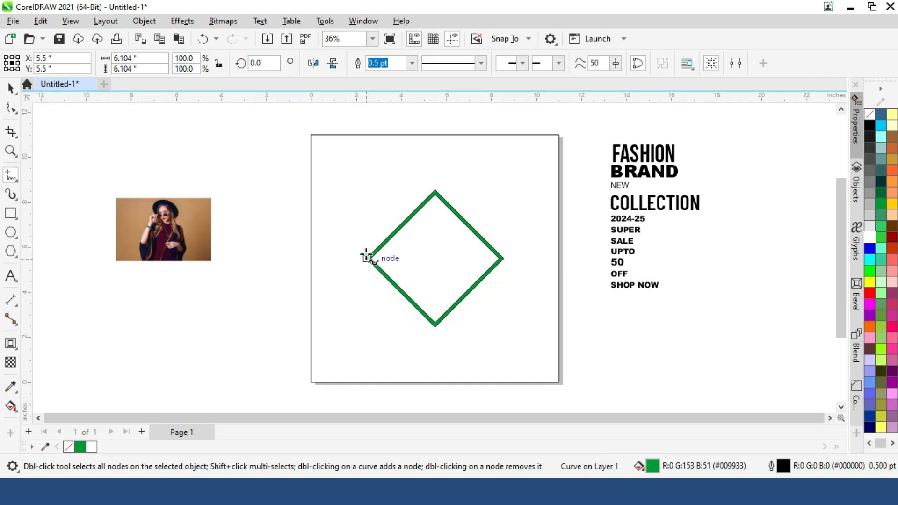
click(367, 258)
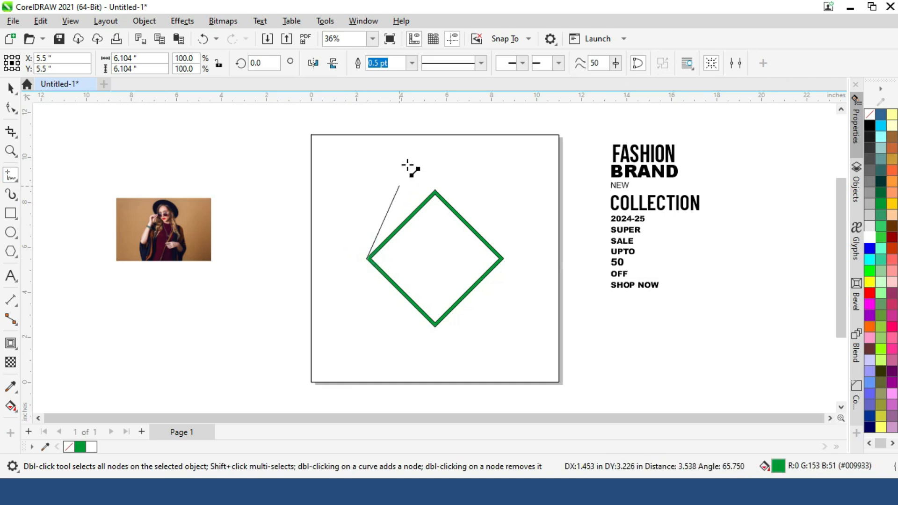
click(435, 135)
click(472, 135)
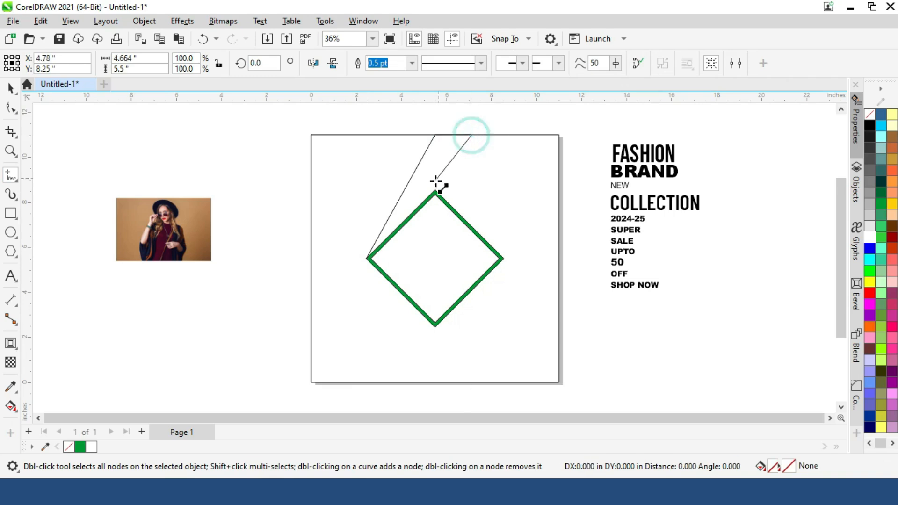
click(368, 258)
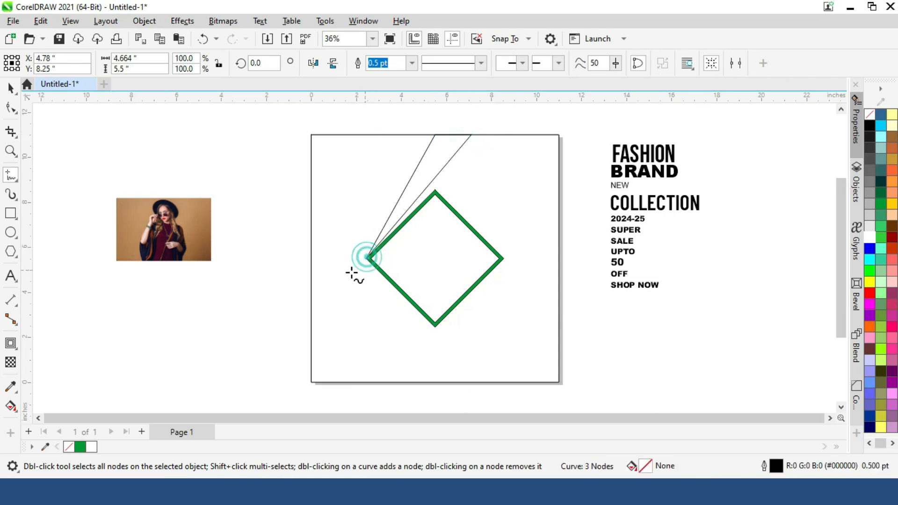
scroll(245, 251, up, 2)
scroll(243, 251, down, 1)
scroll(243, 251, down, 1)
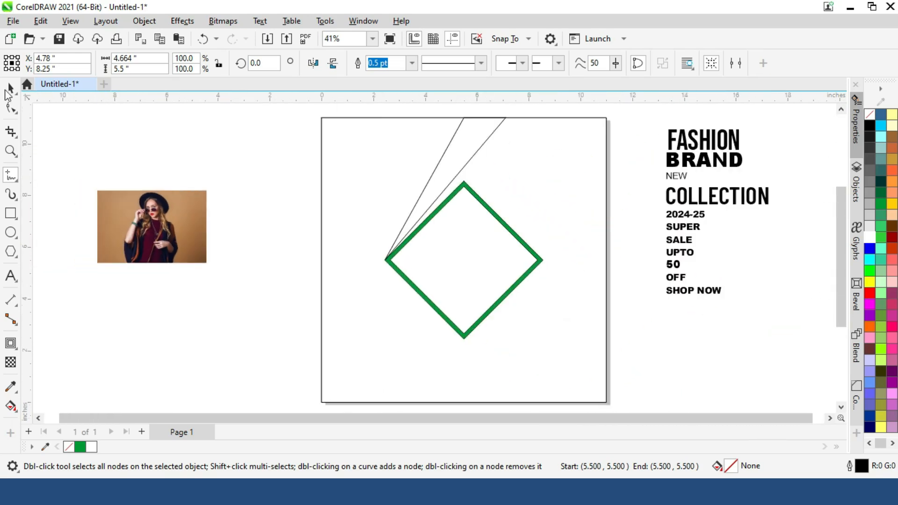
- Move the triangle's top-right node outward along the page edge so its long side aligns with the diamond's upper-left edge
click(10, 88)
click(10, 108)
drag(507, 117, 525, 117)
scroll(524, 120, up, 3)
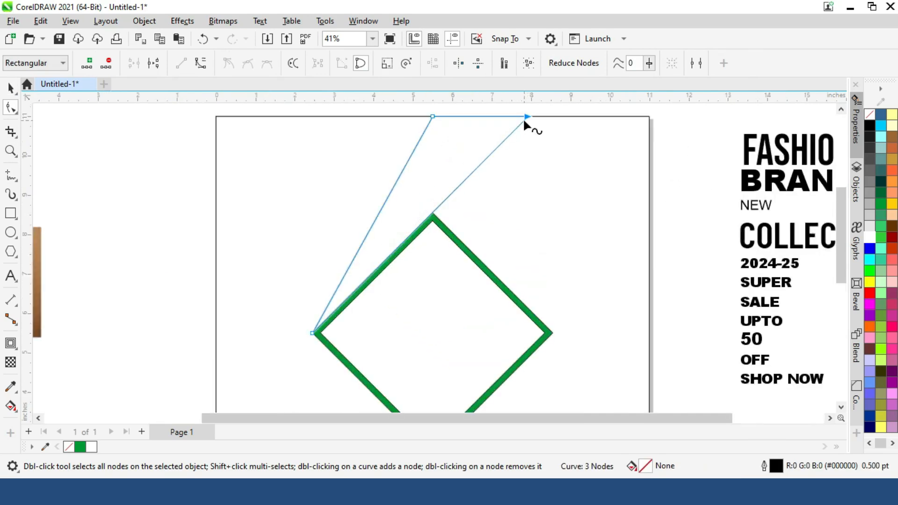
scroll(842, 256, down, 3)
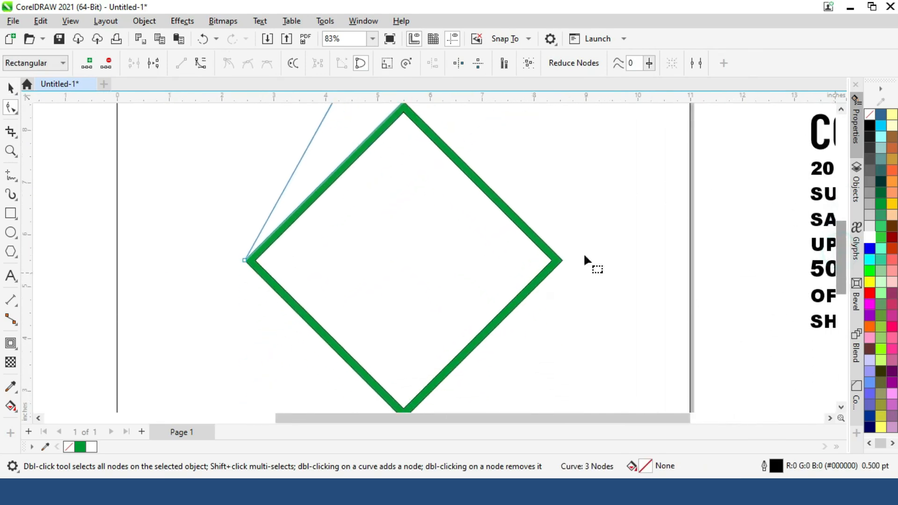
scroll(215, 257, up, 5)
click(262, 293)
scroll(254, 286, down, 7)
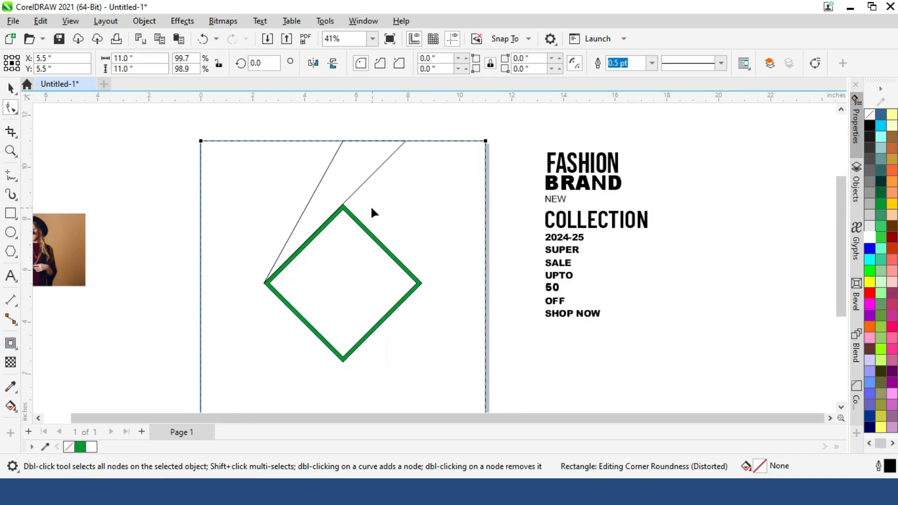
- Fill the triangle with light orange (#FF9966) and remove its outline
click(347, 175)
click(871, 125)
click(8, 86)
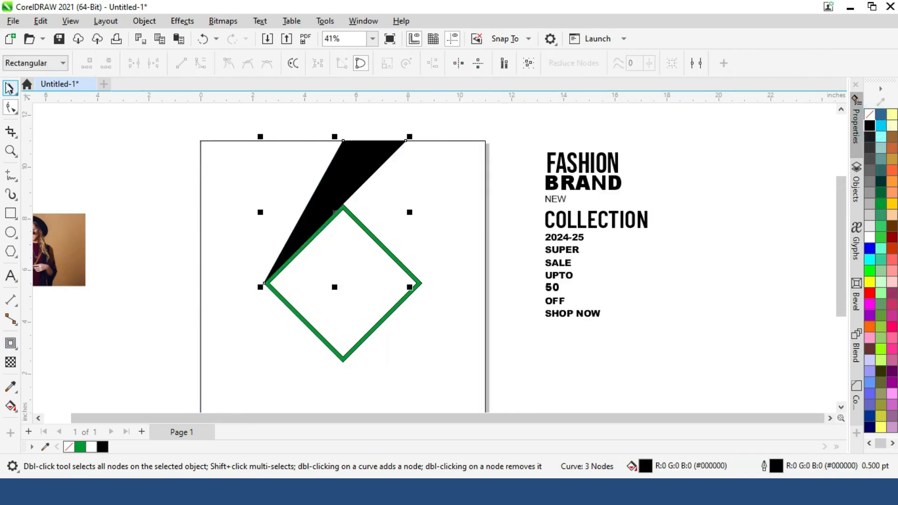
click(881, 194)
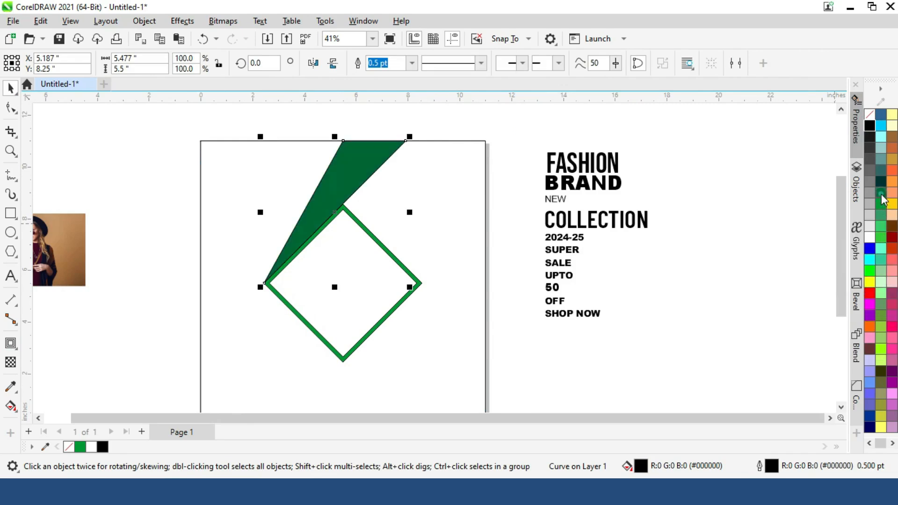
click(881, 204)
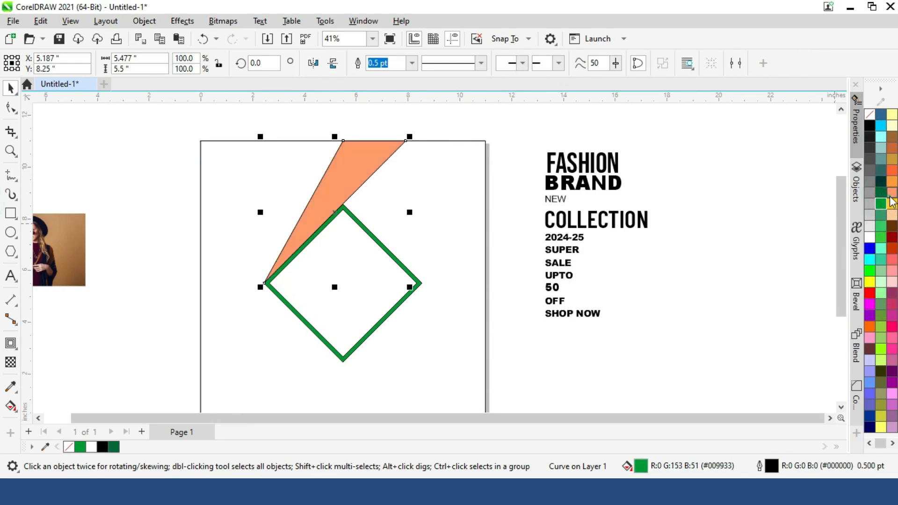
click(891, 196)
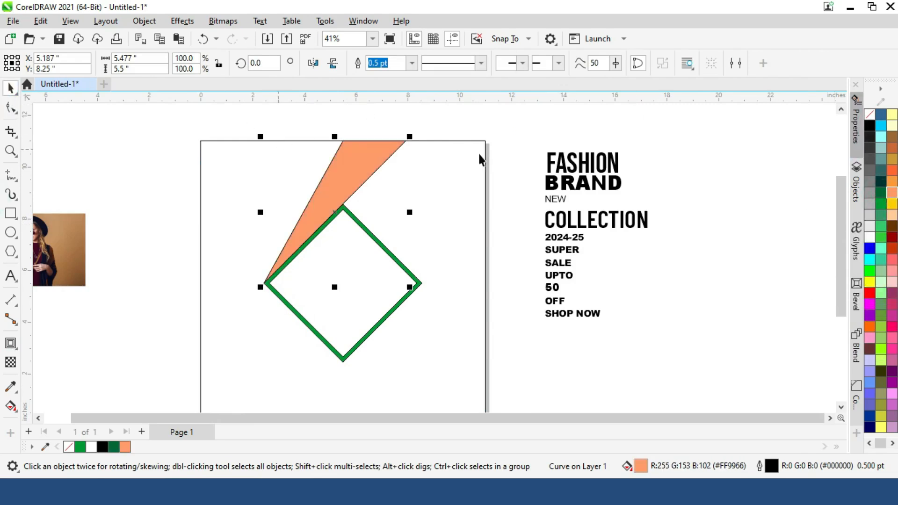
right_click(872, 117)
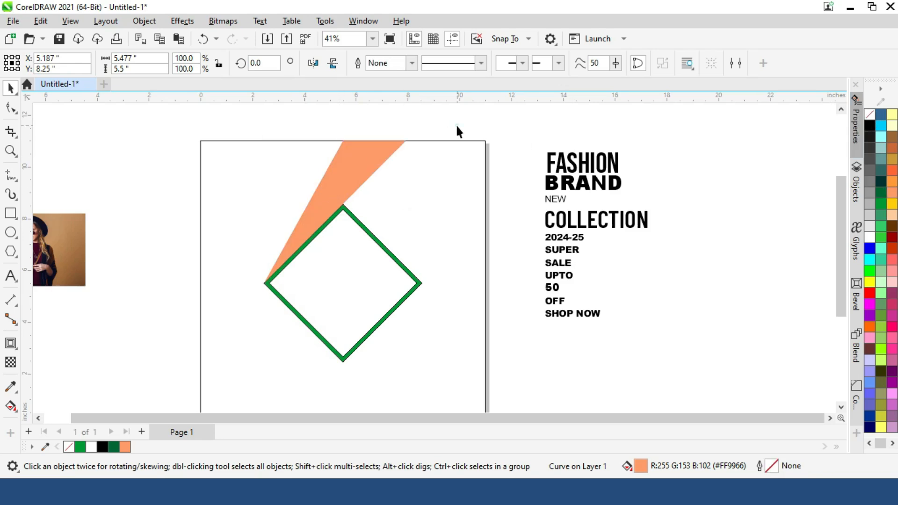
- Place a vertical and a horizontal guideline through the page centre at 5.5 in
click(360, 180)
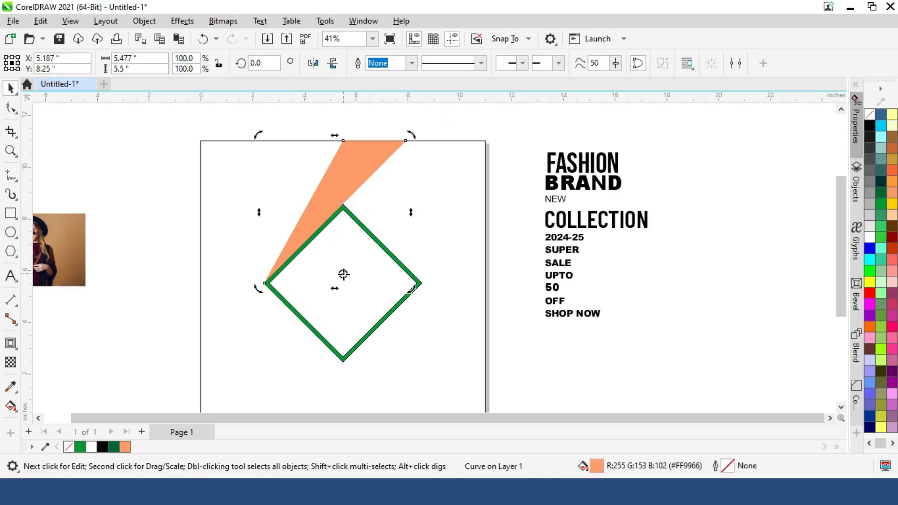
drag(308, 288, 347, 293)
click(341, 255)
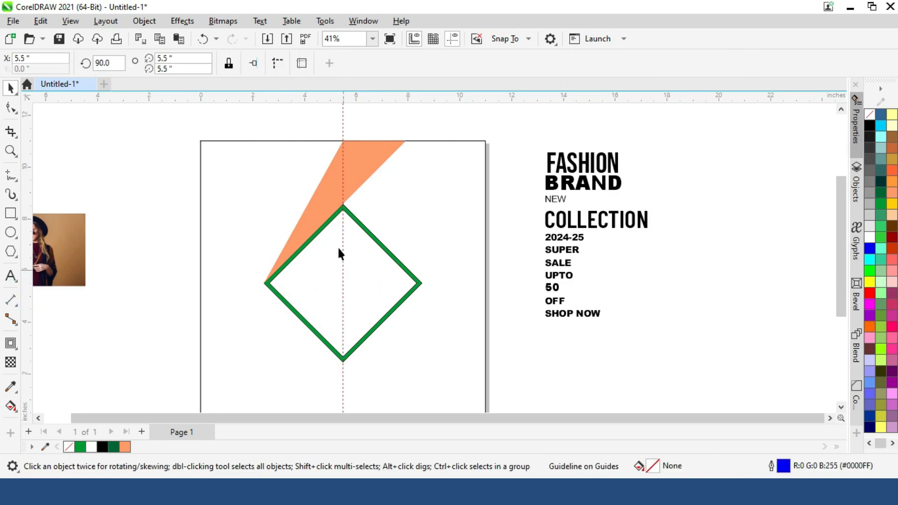
drag(341, 99, 343, 283)
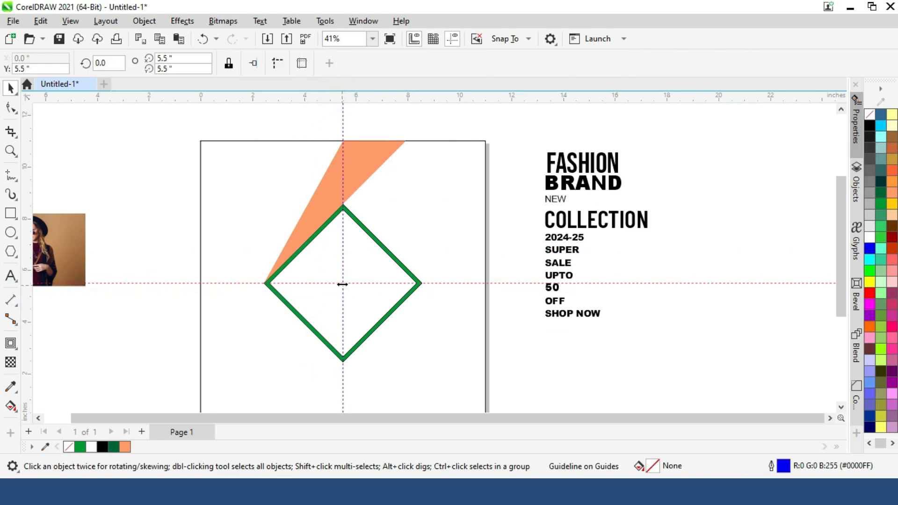
- Create a copy of the orange triangle rotated 180° about the guideline intersection, onto the diamond's opposite side
double_click(351, 164)
key(space)
click(336, 210)
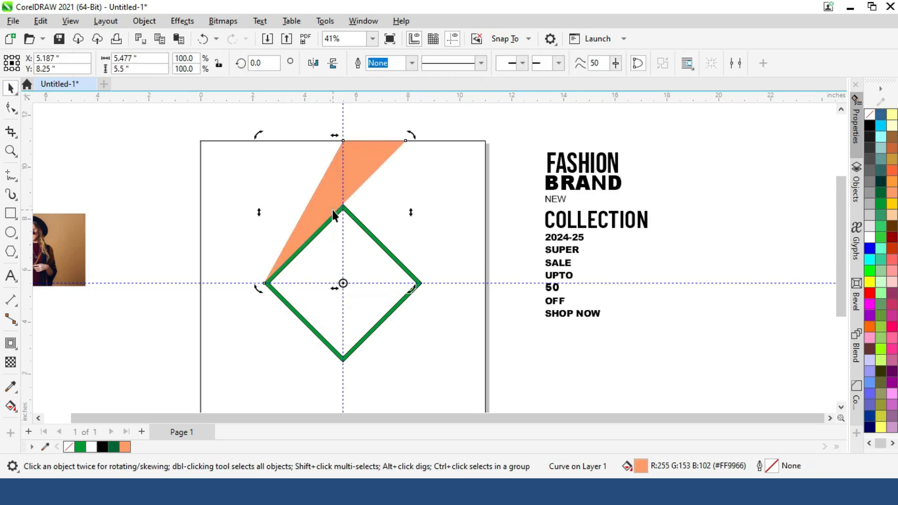
scroll(344, 290, up, 2)
scroll(343, 292, down, 3)
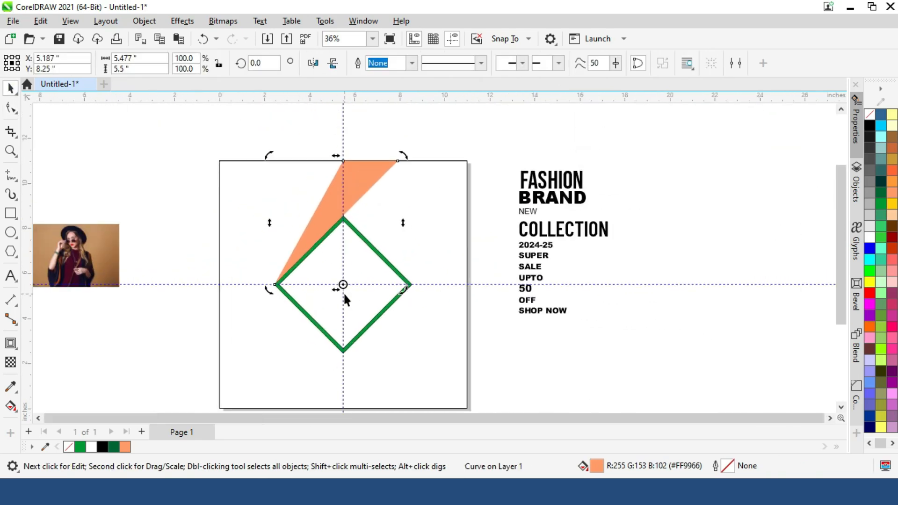
drag(405, 162, 302, 370)
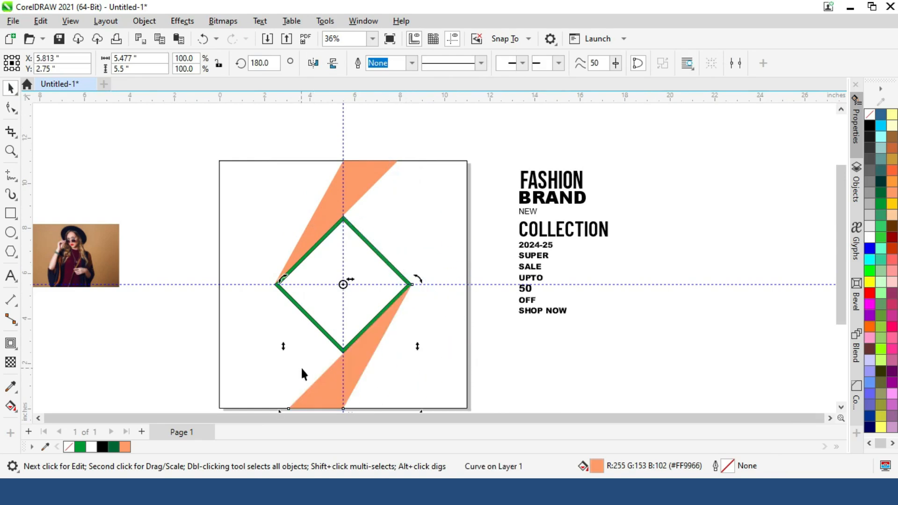
- Delete both centre guidelines
click(484, 285)
click(344, 263)
key(Delete)
scroll(342, 263, down, 2)
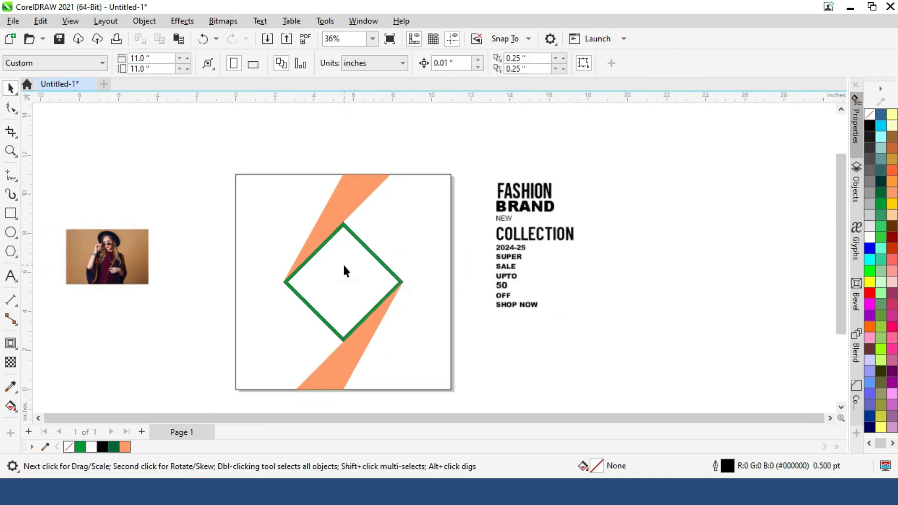
- Remove the outlines from the inner and outer diamonds
click(322, 278)
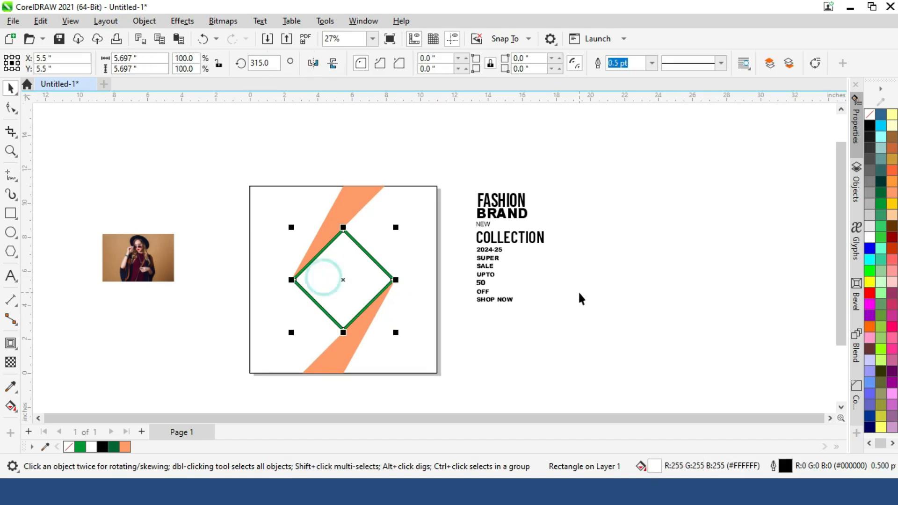
click(491, 331)
drag(215, 208, 440, 351)
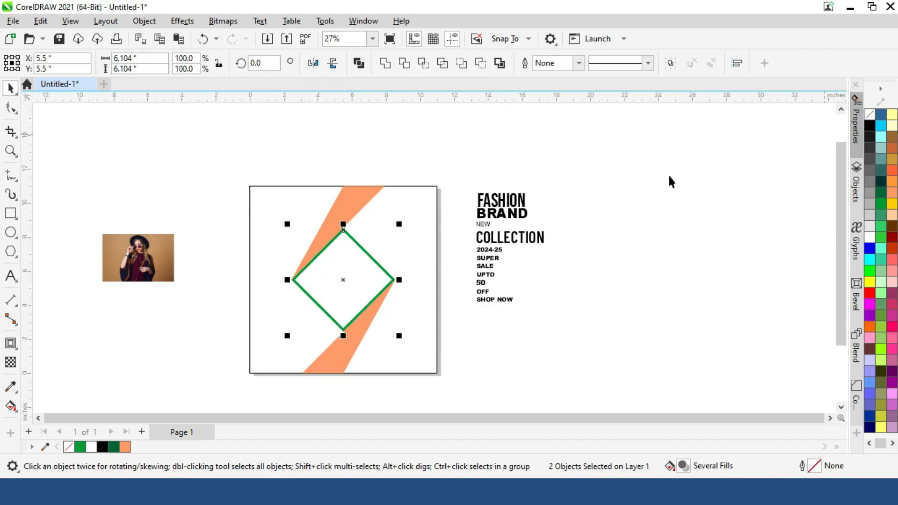
click(671, 182)
- Place the woman's photo inside the inner diamond as a PowerClip and select it for editing
drag(150, 249, 344, 279)
click(378, 317)
click(56, 117)
click(338, 293)
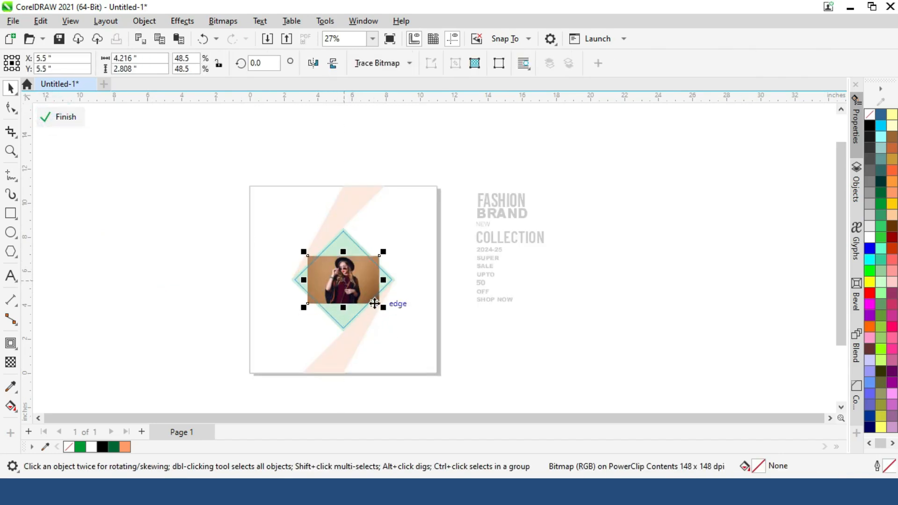
- Enlarge the PowerClipped photo until it fills the diamond, nudge it down slightly and finish editing
drag(383, 307, 421, 344)
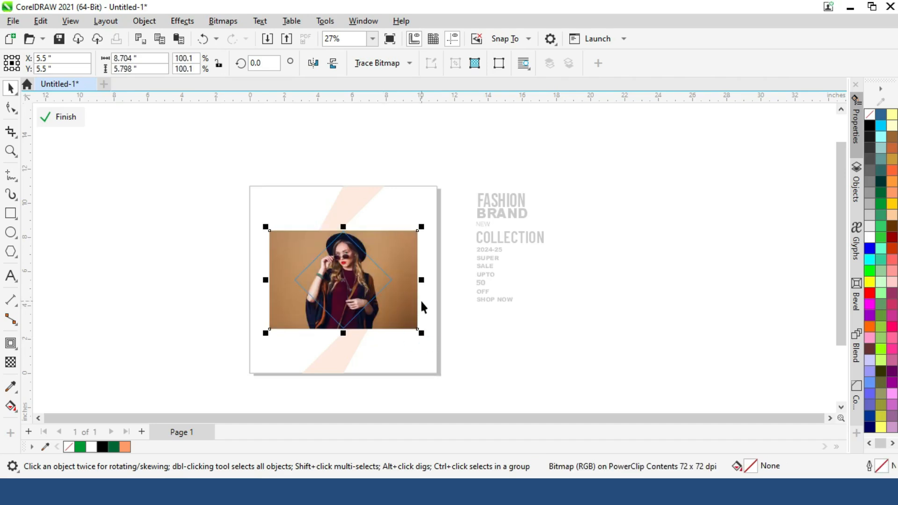
drag(422, 334, 432, 337)
key(Down)
key(Down)
key(Down)
key(Down)
key(Down)
key(Down)
key(Down)
ctrl+click(565, 321)
click(507, 285)
click(227, 259)
scroll(409, 274, up, 1)
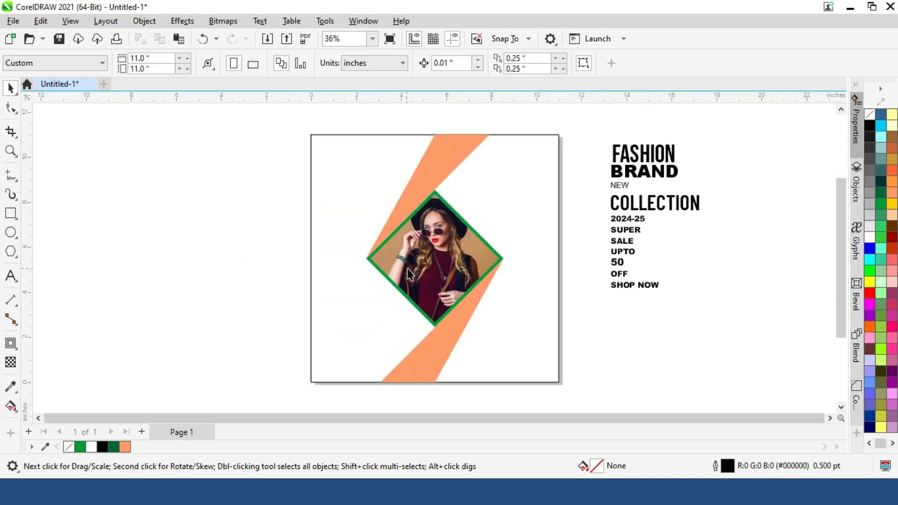
- Fill the page-sized background rectangle with light green
click(557, 202)
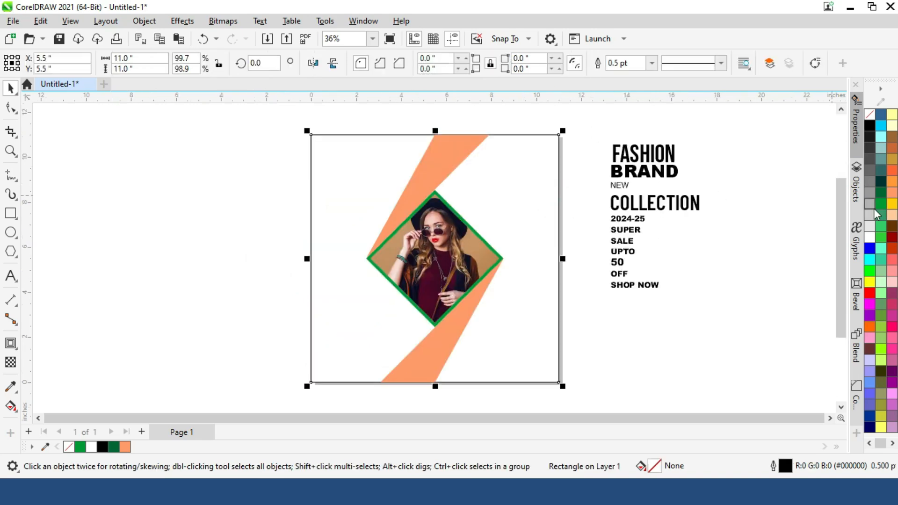
click(881, 269)
click(762, 231)
- Arrange the words FASHION, NEW and BRAND in the poster's upper-left corner and colour BRAND blue (#0000FF)
drag(643, 154, 410, 177)
click(671, 175)
drag(618, 184, 395, 181)
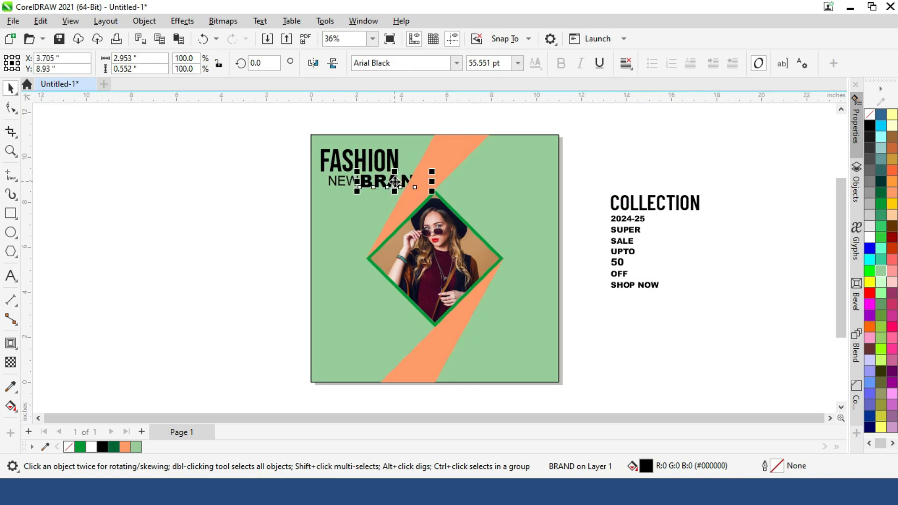
click(870, 249)
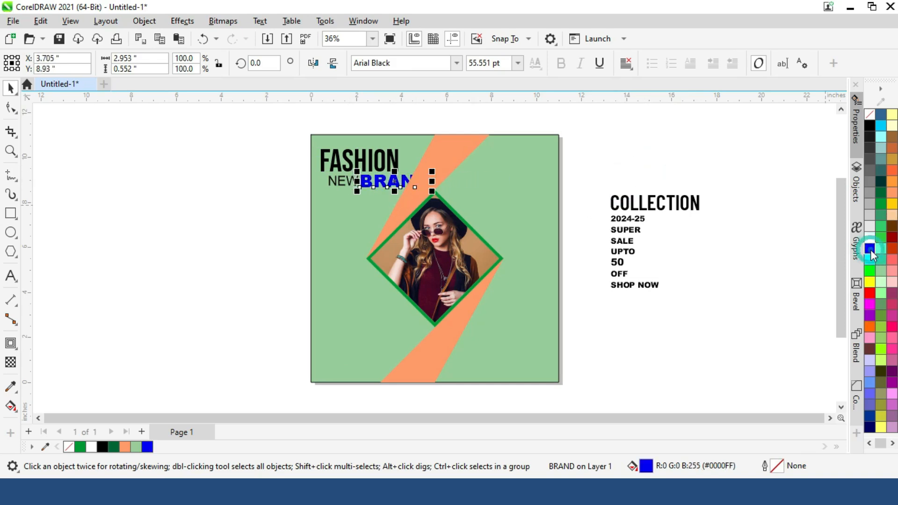
- Move the word COLLECTION onto the poster, directly below NEW BRAND
click(670, 207)
drag(669, 207, 366, 200)
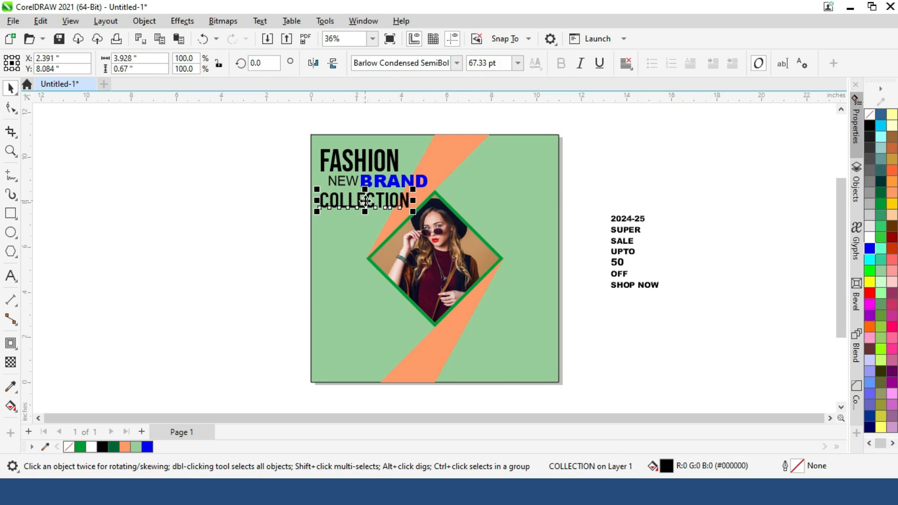
click(657, 212)
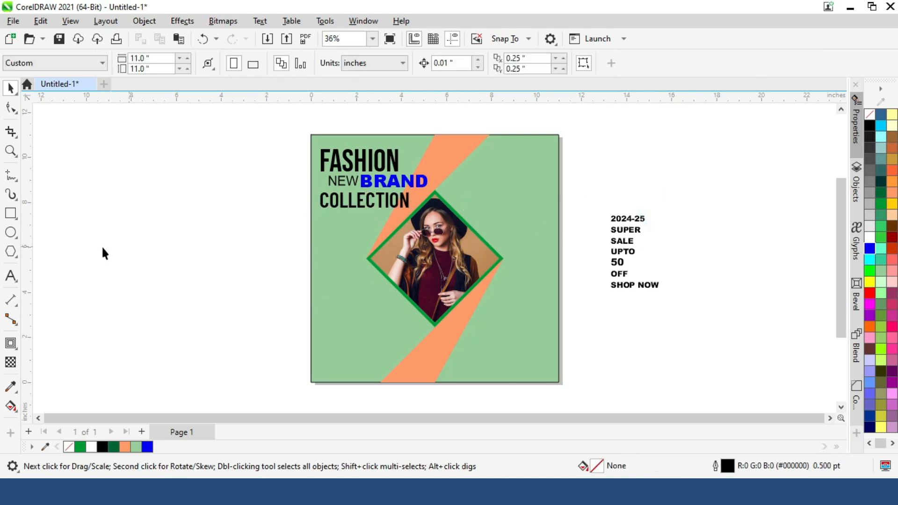
- Draw a circle about 0.38 in wide beside the page, fill it black and remove its outline
click(11, 176)
click(11, 232)
drag(101, 209, 105, 212)
key(space)
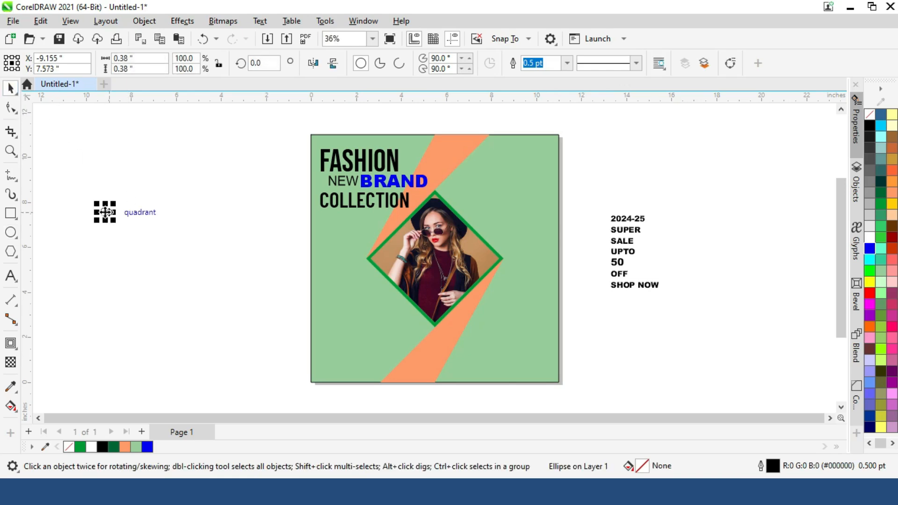
click(869, 125)
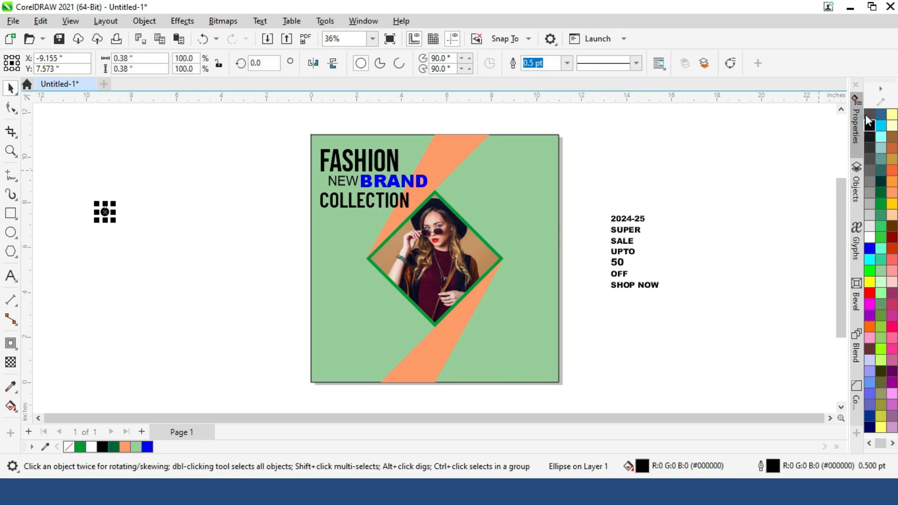
right_click(870, 114)
- Duplicate the black circle into an evenly spaced horizontal row of 25 dots, each about 0.134 in in diameter
scroll(50, 219, up, 3)
drag(258, 214, 766, 206)
scroll(240, 198, up, 1)
right_click(246, 175)
key(ctrl+d)
key(ctrl+d)
key(ctrl+d)
key(ctrl+d)
key(ctrl+d)
key(ctrl+d)
key(ctrl+d)
key(ctrl+d)
key(ctrl+d)
key(ctrl+d)
key(ctrl+d)
key(ctrl+d)
key(ctrl+d)
key(ctrl+d)
key(ctrl+d)
key(ctrl+d)
key(ctrl+d)
key(ctrl+d)
key(ctrl+d)
key(ctrl+d)
key(ctrl+d)
key(ctrl+d)
key(ctrl+d)
- Copy the row of dots just below itself and repeat the duplication downward to form a dot grid
drag(481, 172, 481, 192)
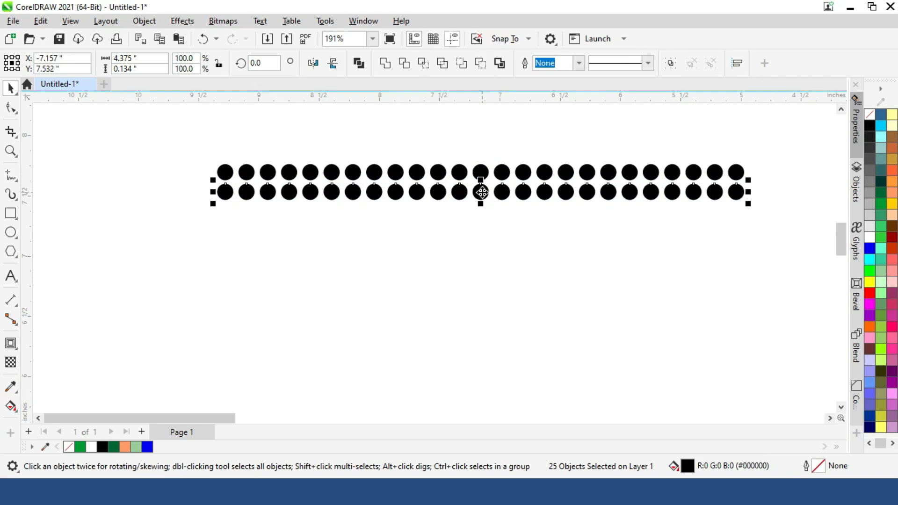
key(ctrl+d)
key(ctrl+d)
key(ctrl+d)
key(ctrl+d)
key(ctrl+d)
key(ctrl+d)
key(ctrl+d)
key(ctrl+d)
key(ctrl+d)
key(ctrl+d)
key(ctrl+d)
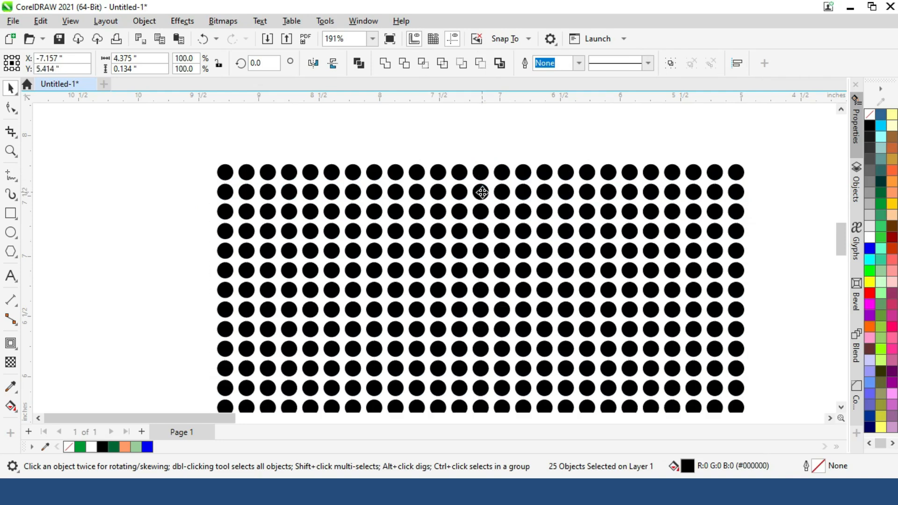
- Weld all the grid dots into a single shape and rotate it to 315 degrees
key(shift+F4)
drag(87, 192, 215, 281)
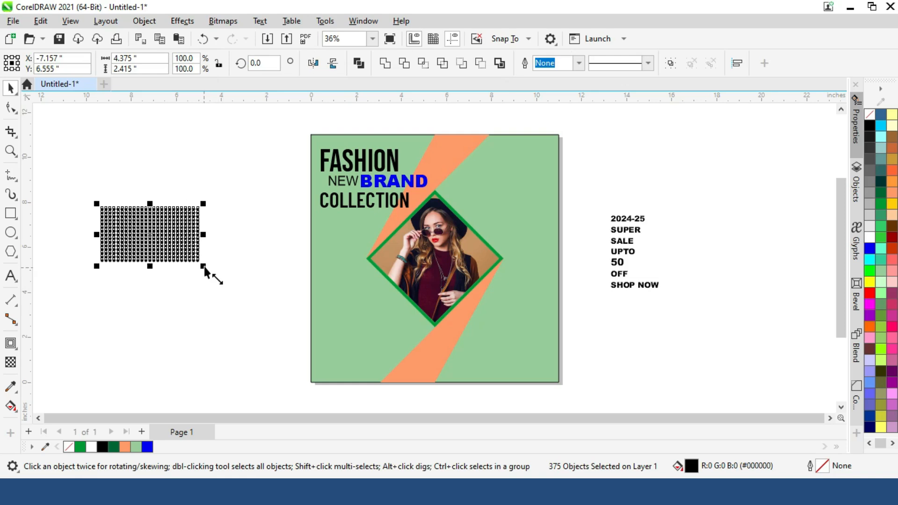
click(384, 64)
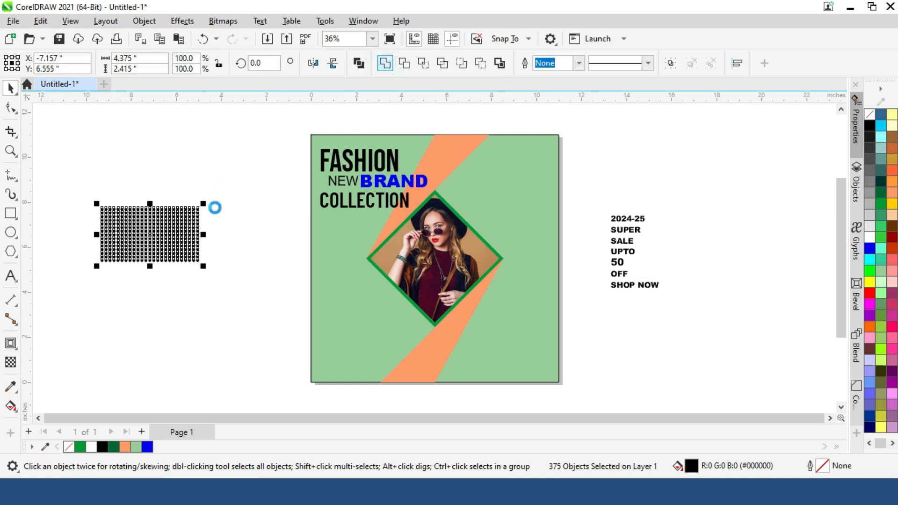
click(197, 252)
drag(205, 266, 177, 318)
click(168, 236)
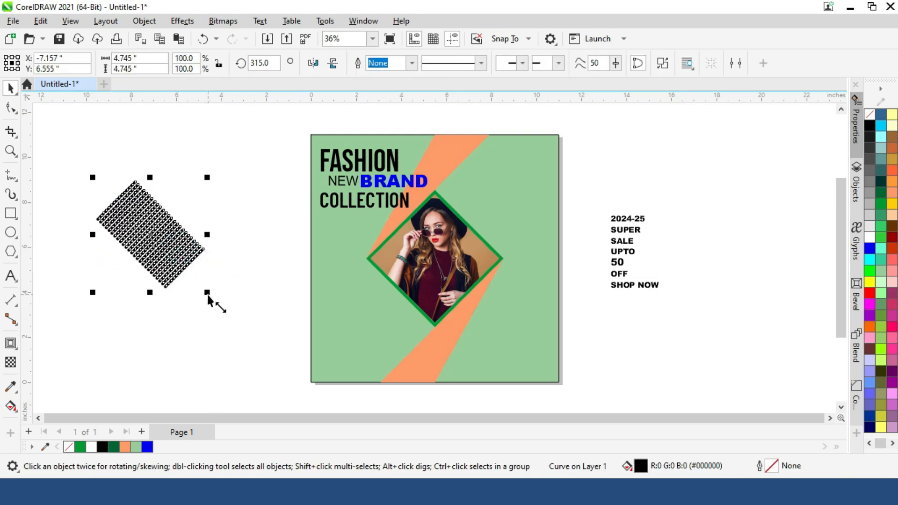
- Place the dot pattern, scaled to about 4.49 in wide, along the diamond photo's lower-left edge and copy it beside the upper-right edge
drag(205, 291, 193, 281)
drag(144, 227, 380, 307)
drag(426, 355, 436, 363)
drag(383, 310, 380, 314)
drag(380, 310, 378, 306)
drag(323, 367, 493, 192)
right_click(435, 279)
- Try aligning the centres of the two dot patterns vertically and horizontally, undoing each alignment
shift+click(386, 315)
key(e)
key(ctrl+z)
key(c)
key(ctrl+z)
- Adjust the upper-right pattern's position beside the diamond and shrink both patterns together to about 6.97 by 6.89 in overall
click(647, 212)
drag(509, 179, 496, 199)
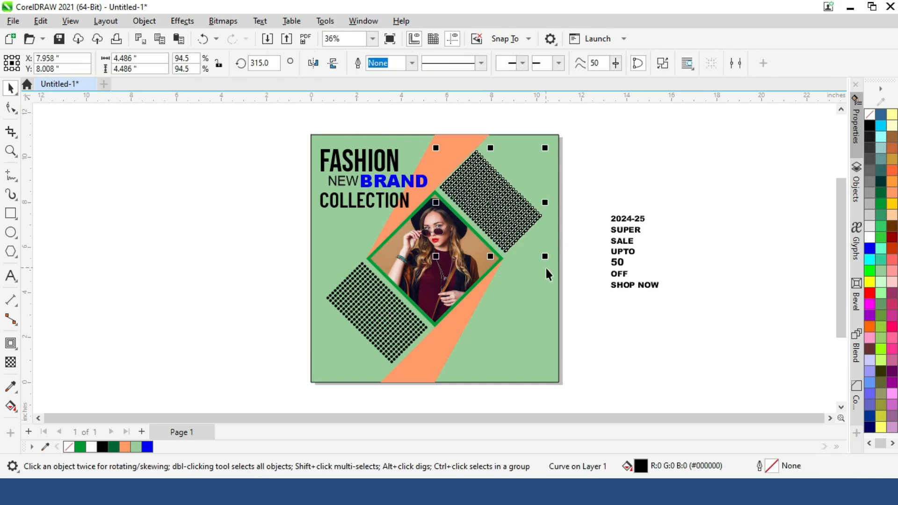
shift+click(391, 306)
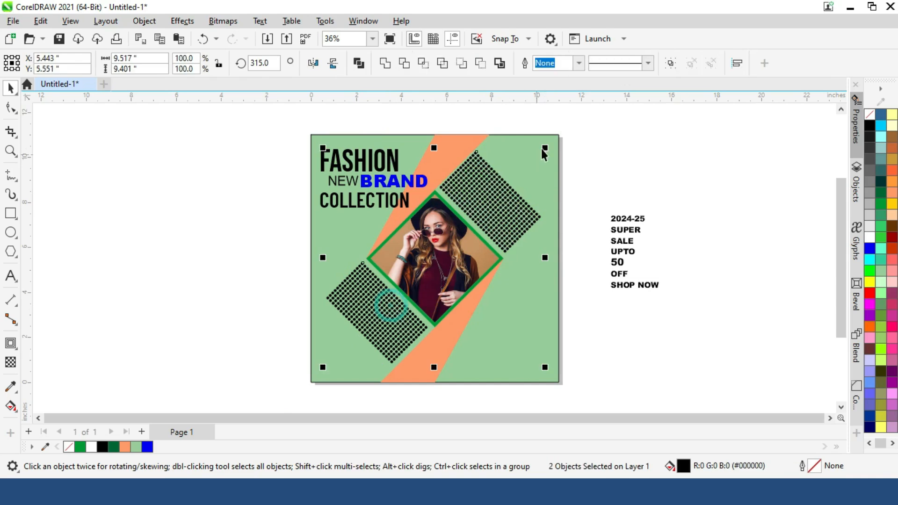
drag(538, 153, 517, 168)
click(622, 154)
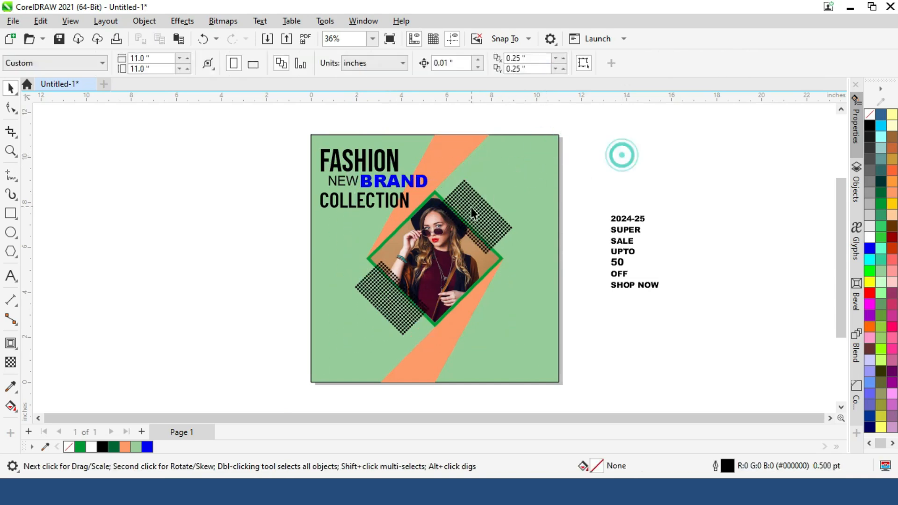
- Bring the diamond-framed photo in front of both dot patterns
click(478, 204)
click(250, 203)
drag(258, 193, 444, 249)
click(435, 234)
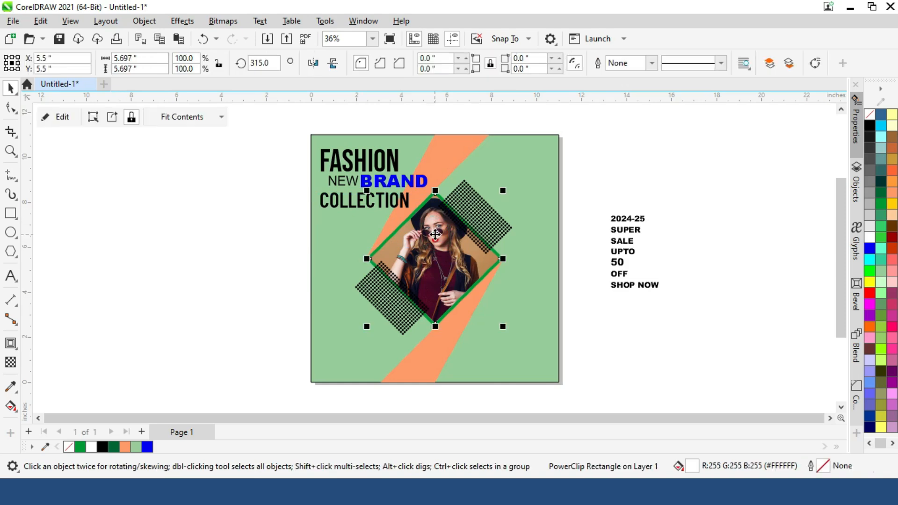
key(shift+Page_Up)
- Recolour both dot patterns beside the diamond with a dark teal fill
click(605, 201)
click(484, 232)
shift+click(373, 305)
click(870, 250)
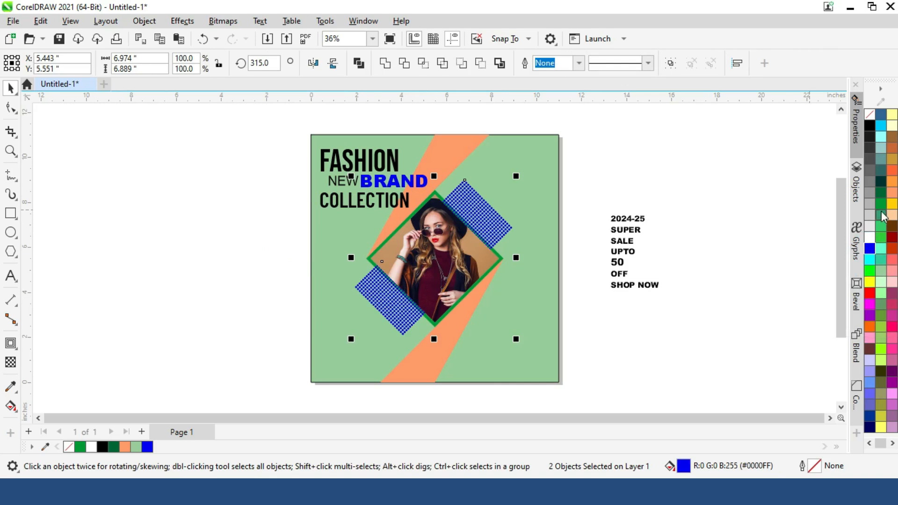
click(880, 126)
click(881, 160)
click(622, 233)
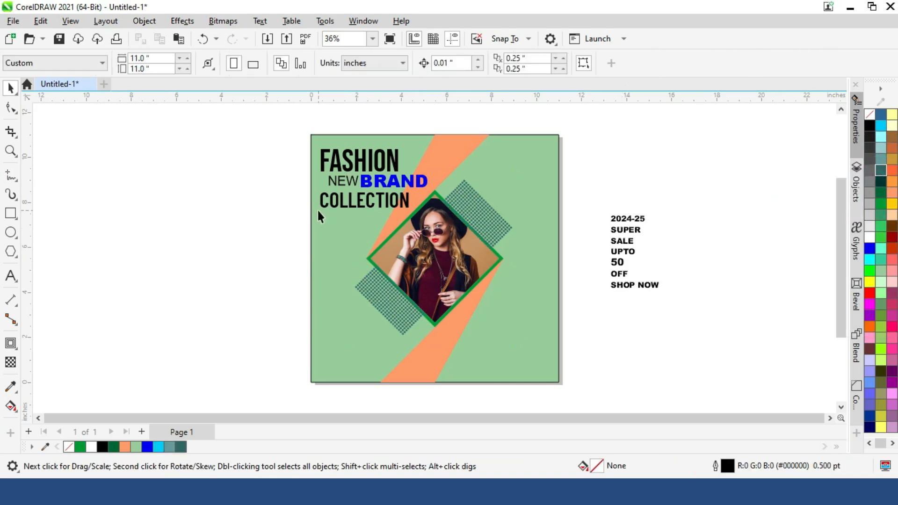
- Fill the word FASHION with yellow
click(345, 169)
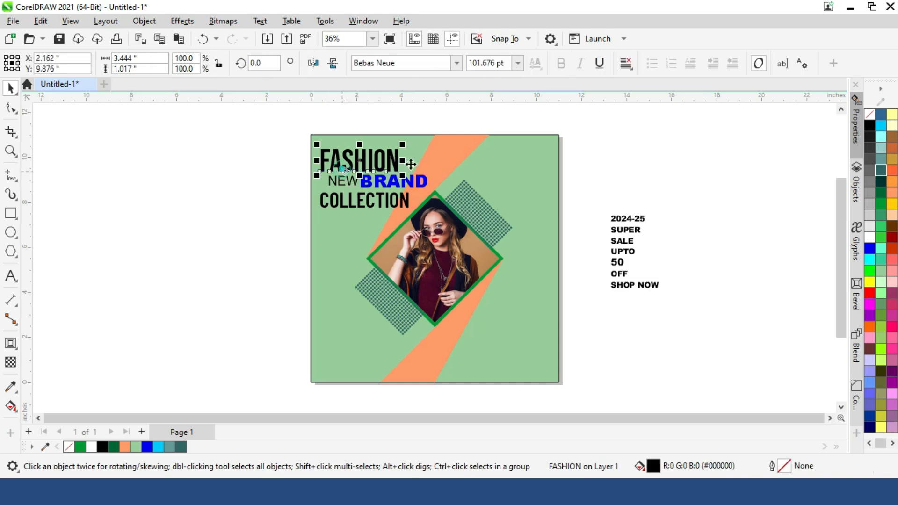
click(869, 282)
click(726, 180)
- Try a red fill on the word COLLECTION and undo it
click(403, 193)
click(868, 294)
key(ctrl+z)
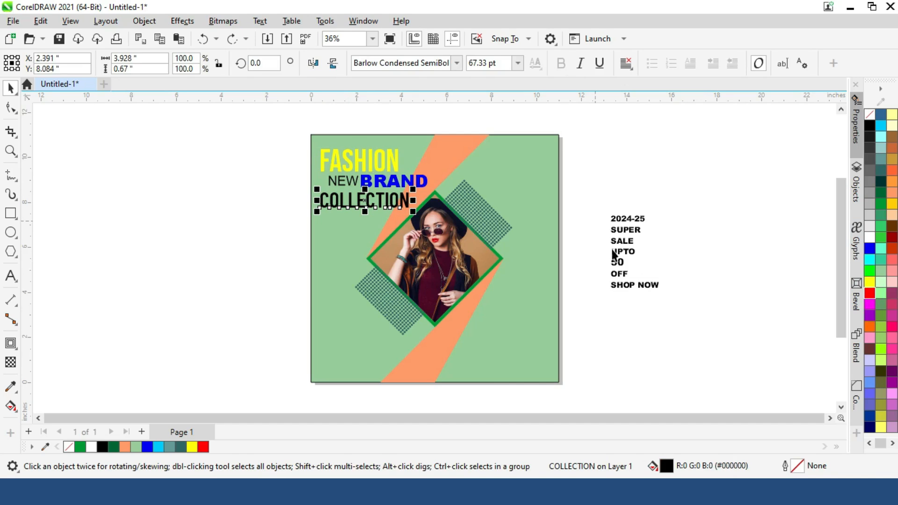
- Draw a circle about 4 in wide beside the page, fill it black and remove its outline
click(11, 232)
drag(110, 217, 204, 270)
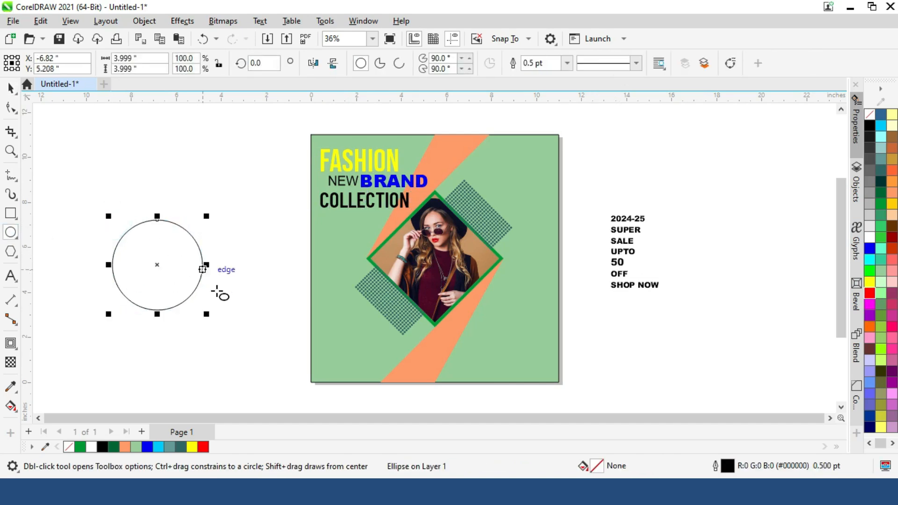
click(870, 126)
right_click(870, 115)
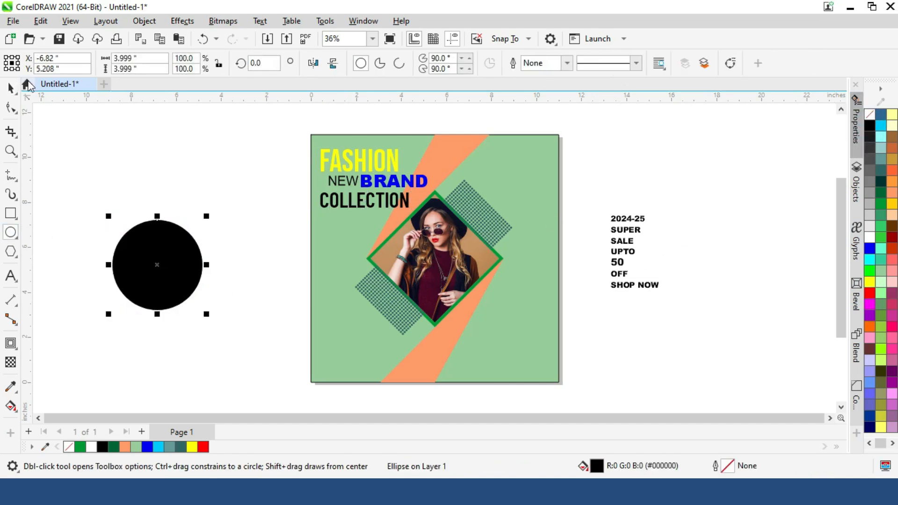
key(space)
- Enlarge the number 50 beside the page and set UPTO, rotated to 270 degrees at about 43.3 pt, against its left side
drag(645, 286, 720, 253)
click(622, 252)
click(617, 265)
click(625, 253)
mouse_move(625, 253)
mouse_down()
mouse_move(670, 258)
mouse_move(636, 246)
mouse_up()
click(660, 256)
drag(686, 267, 644, 298)
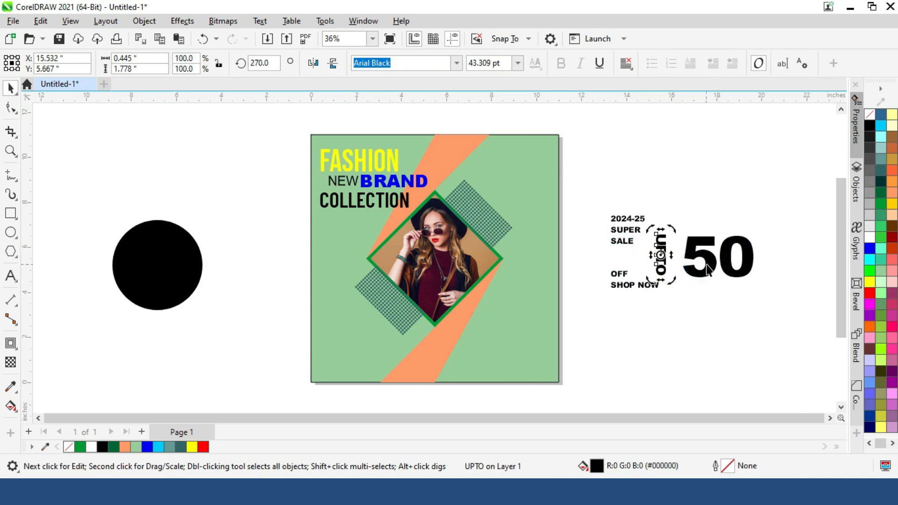
key(Right)
key(Right)
key(Right)
key(Right)
key(Right)
key(Right)
key(Right)
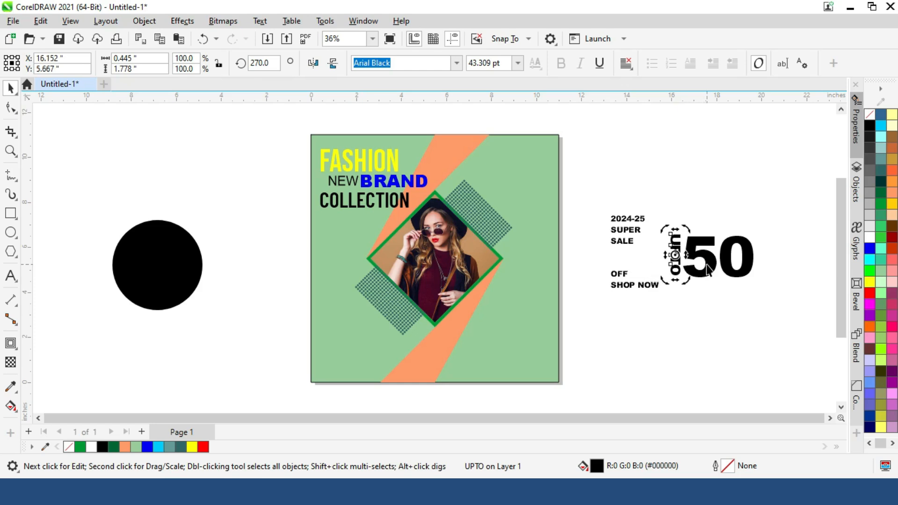
click(715, 300)
- Enlarge the word OFF to about 90.7 pt and place it directly below the number 50
click(618, 275)
drag(605, 266, 524, 237)
drag(578, 260, 733, 296)
drag(788, 323, 737, 300)
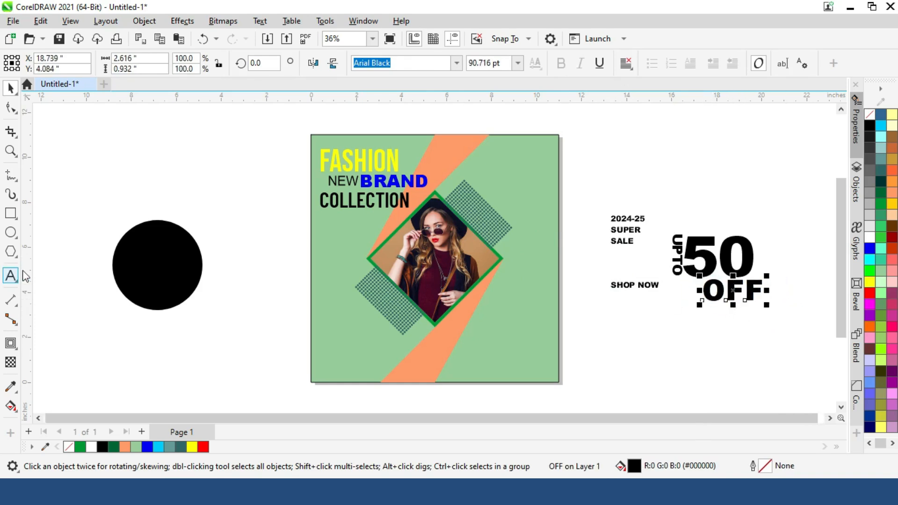
- Add a separate % text object and place it at the upper right of the number 50
click(10, 276)
click(179, 197)
text(%)
key(ctrl+space)
drag(130, 179, 757, 232)
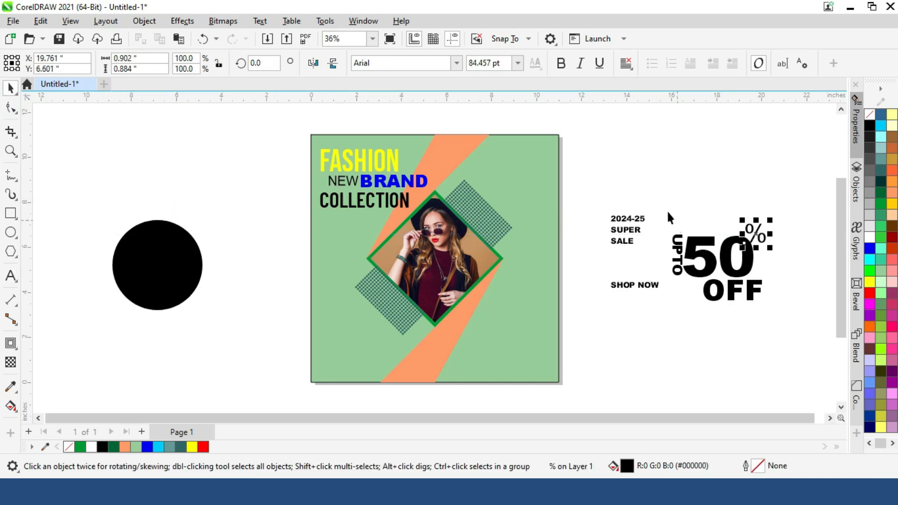
- Fill the UPTO 50% OFF texts white and fit them onto the black circle at about 3.32 in wide
click(870, 237)
drag(764, 255, 199, 255)
drag(208, 305, 191, 296)
- Group the four white offer texts and centre the group on the black circle
drag(75, 191, 218, 328)
click(238, 294)
drag(68, 178, 254, 306)
key(ctrl+g)
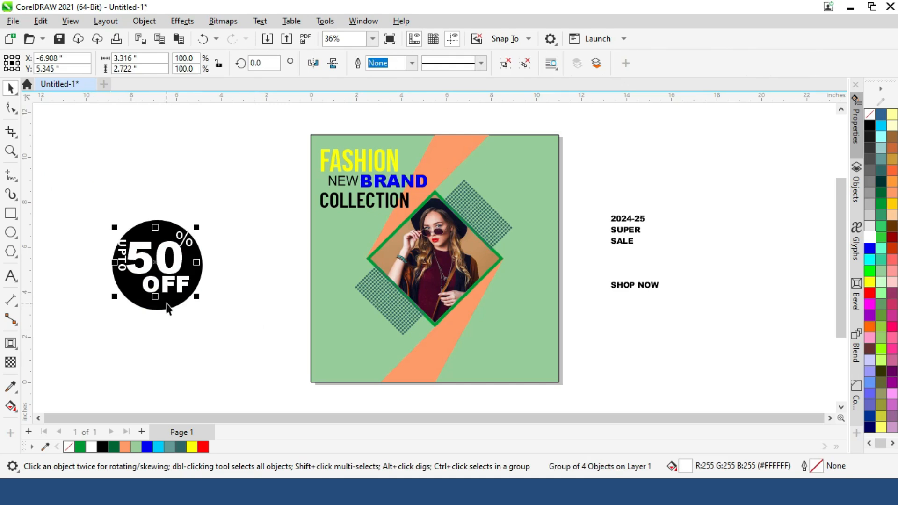
shift+click(164, 300)
key(c)
key(e)
- Scale the offer badge to about 2.92 in wide and move it to the poster's lower-left corner
click(221, 318)
drag(76, 195, 183, 292)
drag(144, 249, 349, 335)
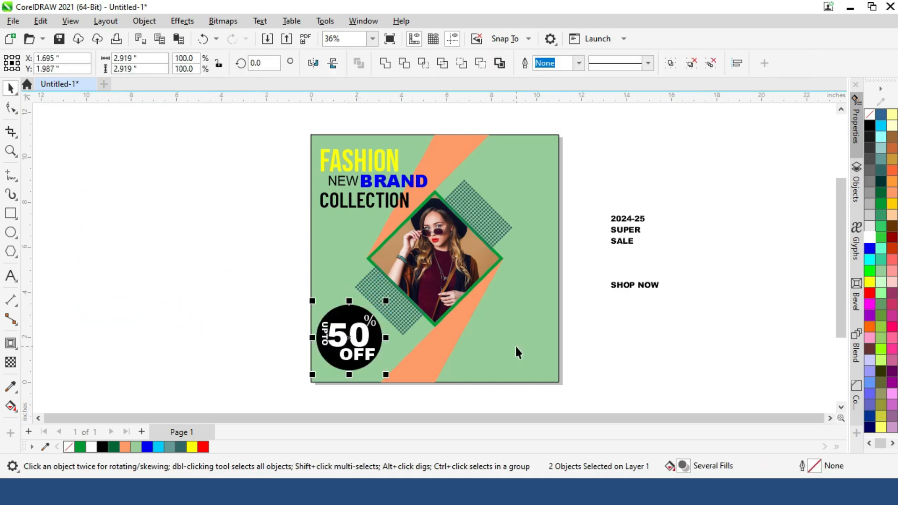
- Draw a rectangle with fully rounded ends beside the page, about 4.82 in wide and 1.17 in high
click(10, 213)
drag(121, 227, 209, 255)
click(11, 109)
drag(122, 228, 121, 219)
click(10, 89)
drag(211, 241, 234, 241)
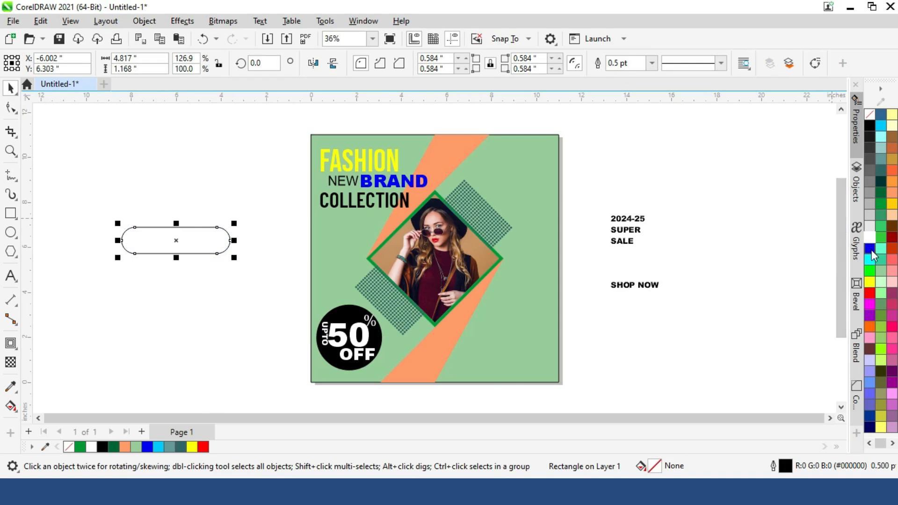
- Fill the rounded rectangle dark blue without an outline and place the enlarged SHOP NOW text, about 3.65 in wide, inside it
click(870, 249)
drag(587, 264, 222, 255)
click(226, 239)
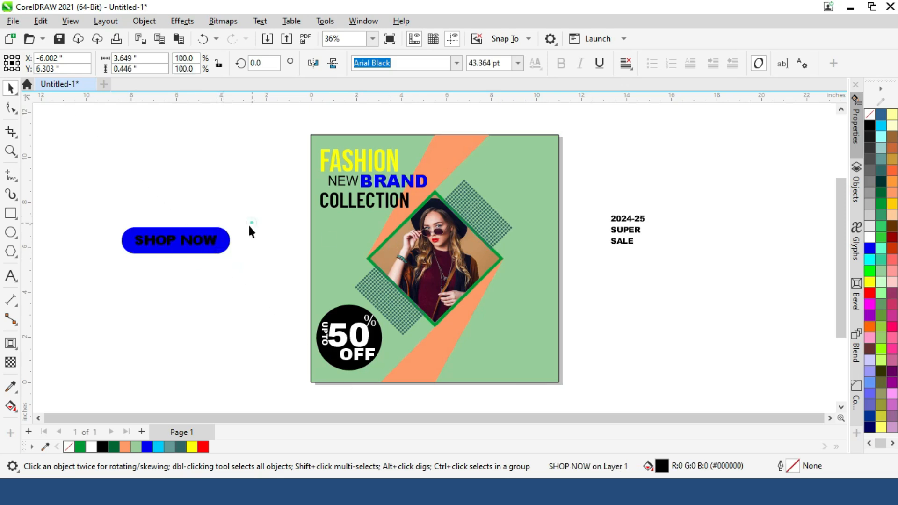
click(870, 248)
drag(871, 248, 861, 290)
- Fill the SHOP NOW text with white
drag(128, 190, 220, 272)
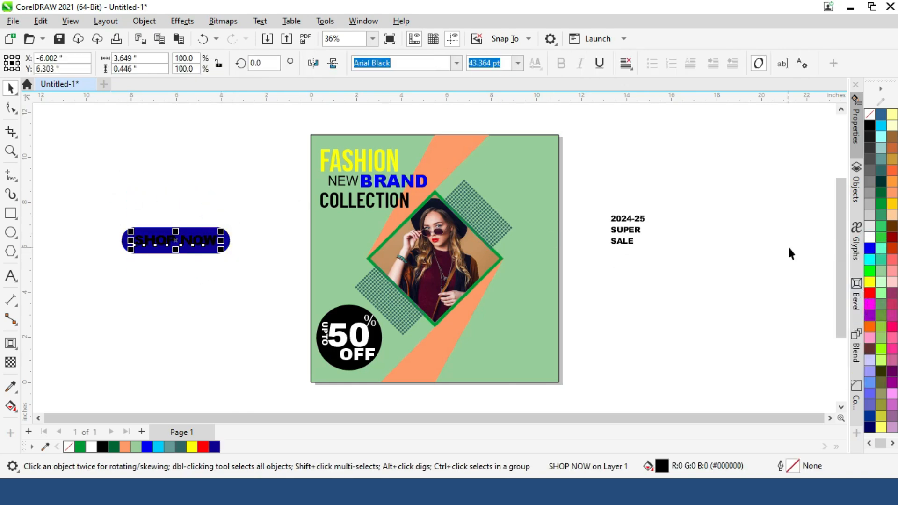
click(872, 235)
click(710, 248)
- Scale the SHOP NOW button to about 2.77 in wide and move it to the poster's lower-right corner
drag(96, 200, 476, 330)
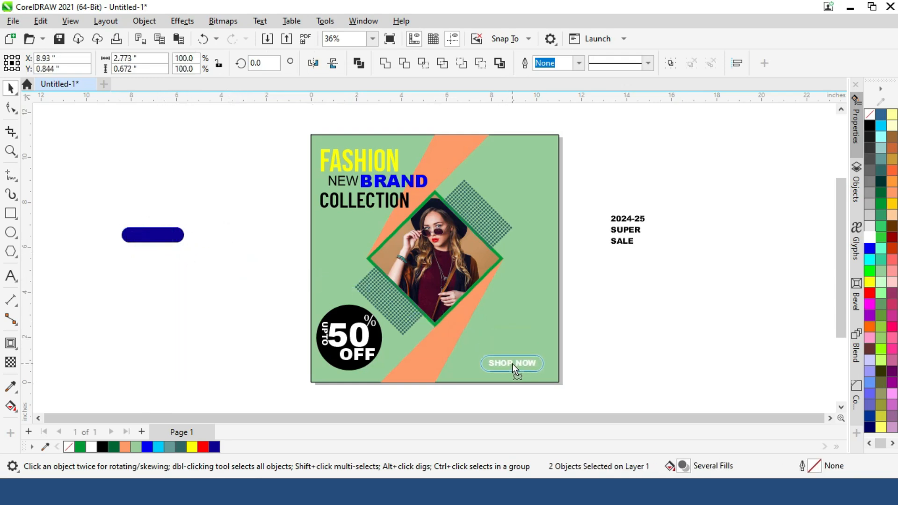
drag(512, 364, 512, 364)
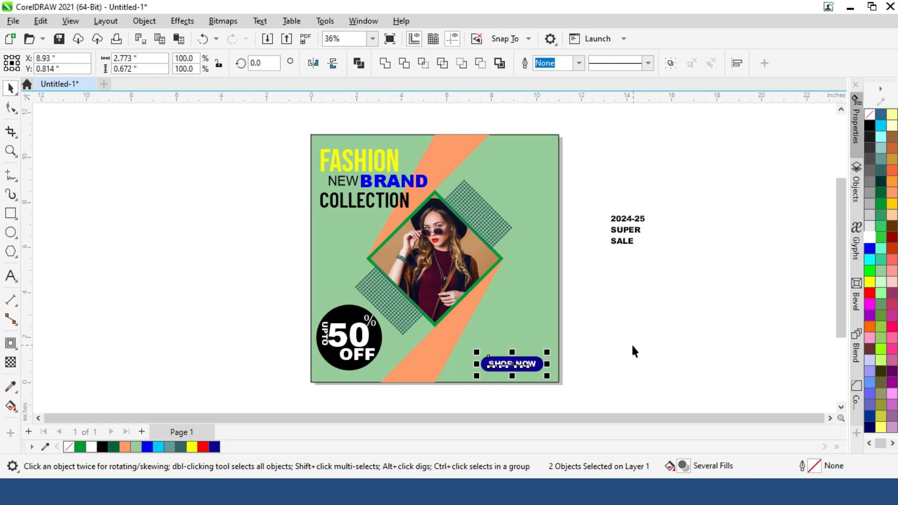
click(622, 321)
- Enlarge 2024-25, SUPER and SALE beside the page and arrange them as a staggered stack, with SUPER at about 49.2 pt
drag(587, 201, 753, 255)
drag(682, 228, 665, 194)
click(635, 229)
drag(646, 236, 704, 214)
click(622, 240)
drag(603, 232, 561, 215)
drag(608, 239, 630, 220)
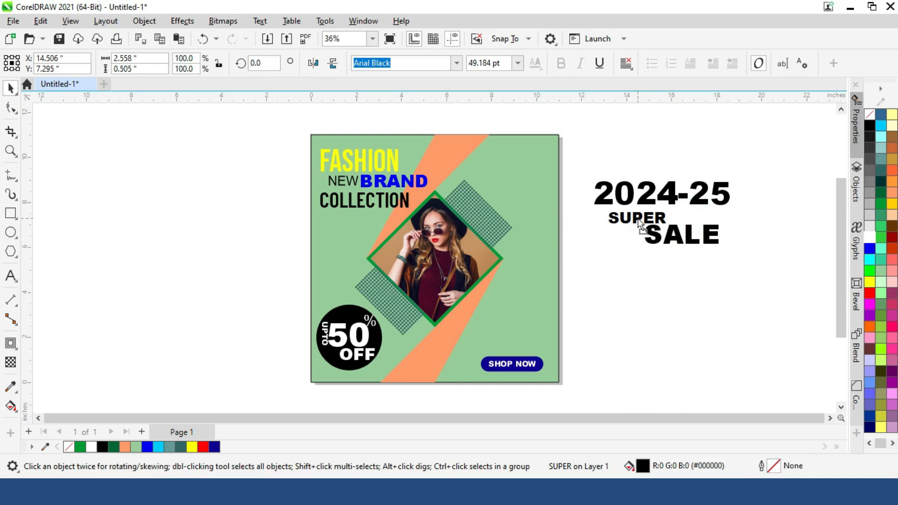
- Scale the 2024-25 SUPER SALE block to about 4.8 in wide and move it to the poster's upper-right corner
click(663, 203)
drag(763, 287, 765, 288)
drag(737, 250, 710, 237)
drag(649, 208, 500, 170)
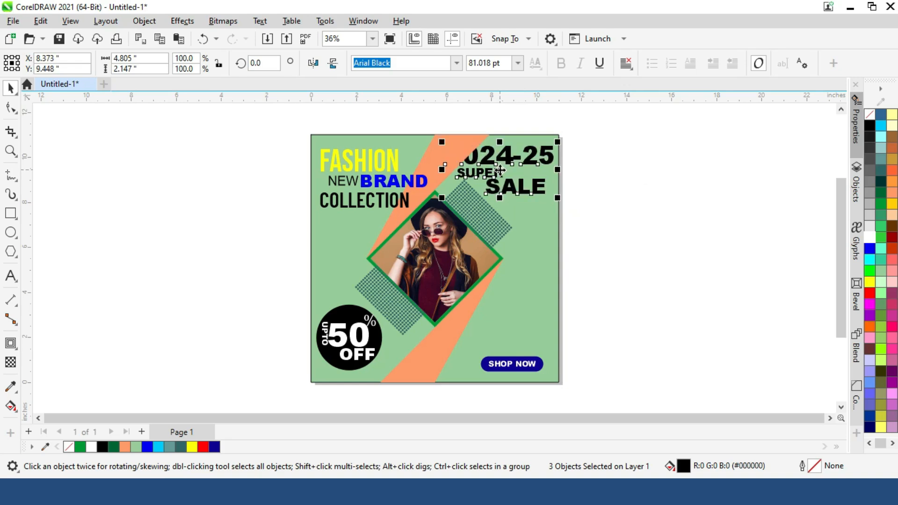
click(770, 215)
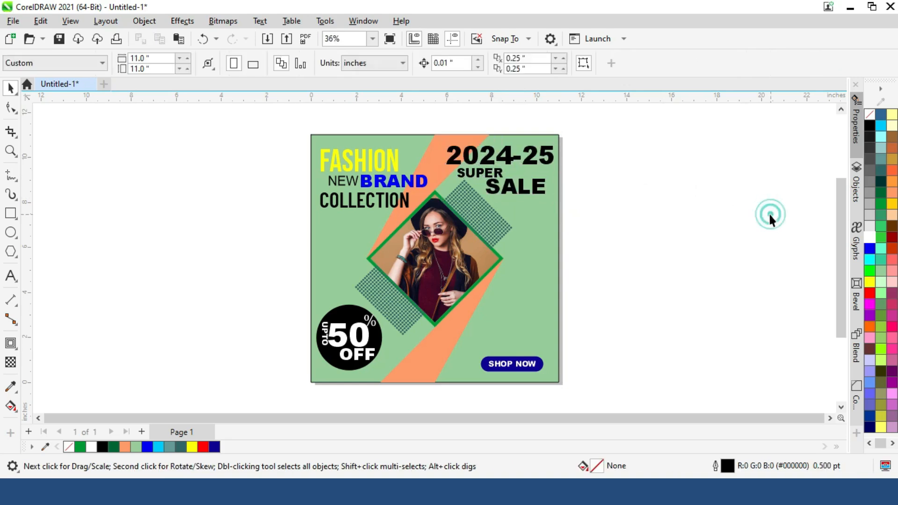
- Place SALE directly above the SHOP NOW button, enlarged and filled red
drag(522, 186, 437, 325)
click(872, 238)
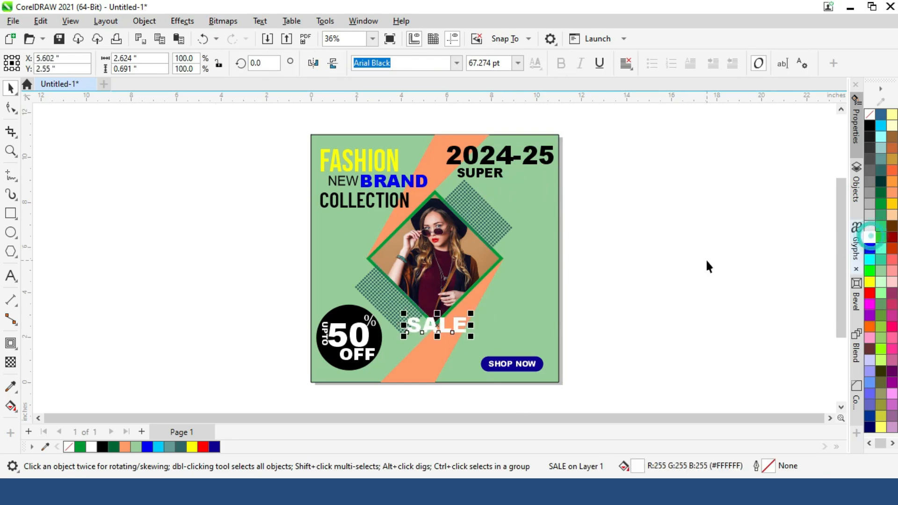
click(870, 293)
drag(471, 314, 507, 343)
- Move SUPER beside the diamond's right corner and place 2024-25, reduced to about 44 pt, directly above it
drag(479, 172, 502, 198)
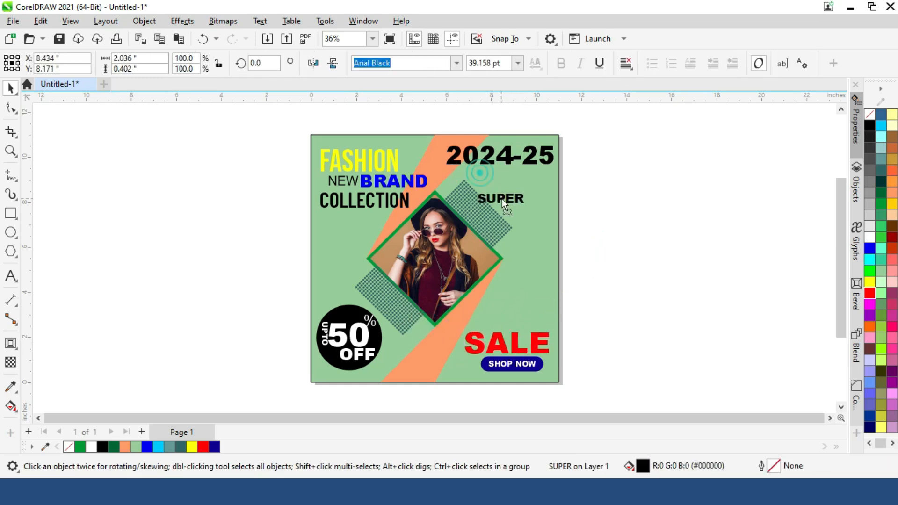
drag(530, 257, 530, 258)
click(517, 160)
drag(559, 174, 528, 182)
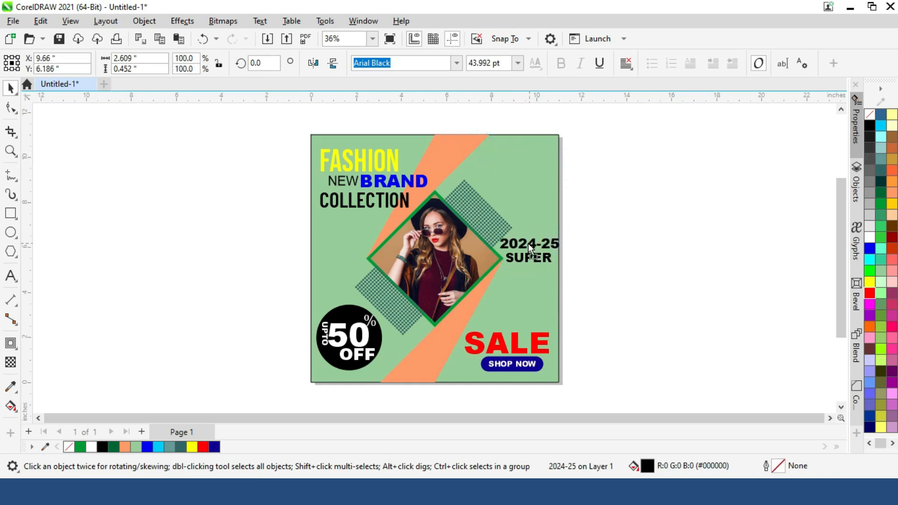